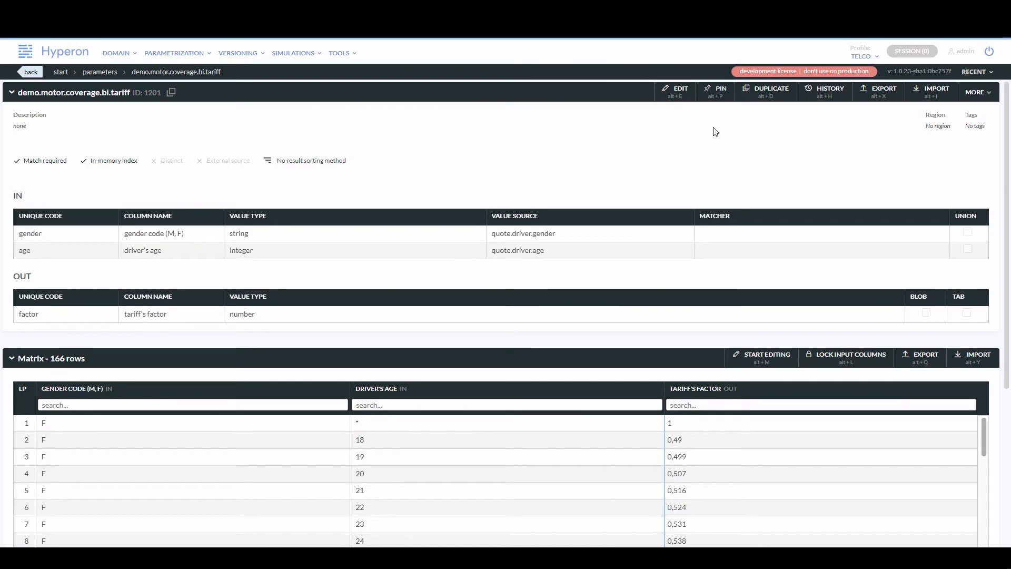
Duplicate the tariff parameter under the new code demo.motor.coverage.bi.tariff.noMatchRequired.
left_click(746, 94)
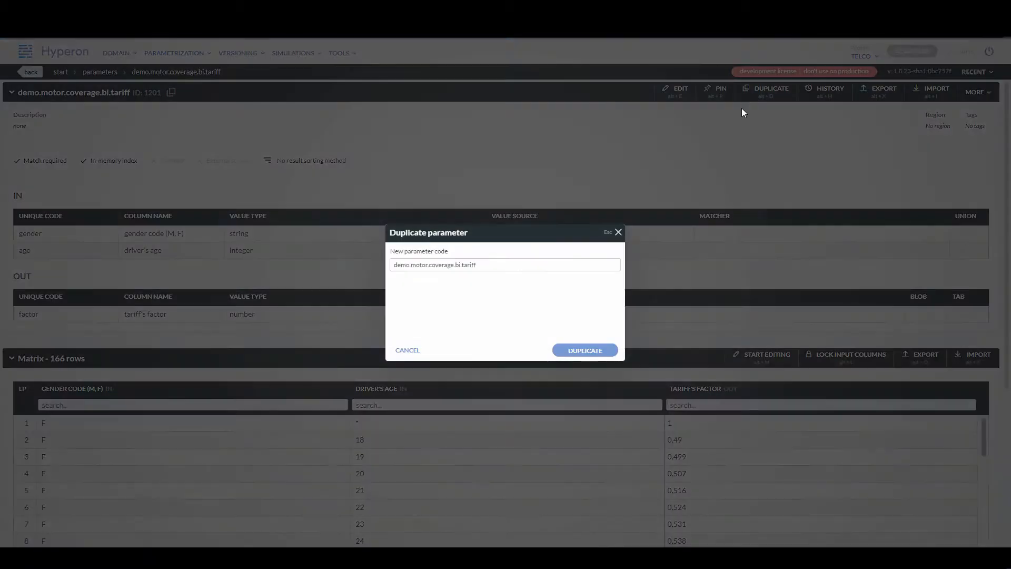
type(".noMatchRequired")
left_click(576, 357)
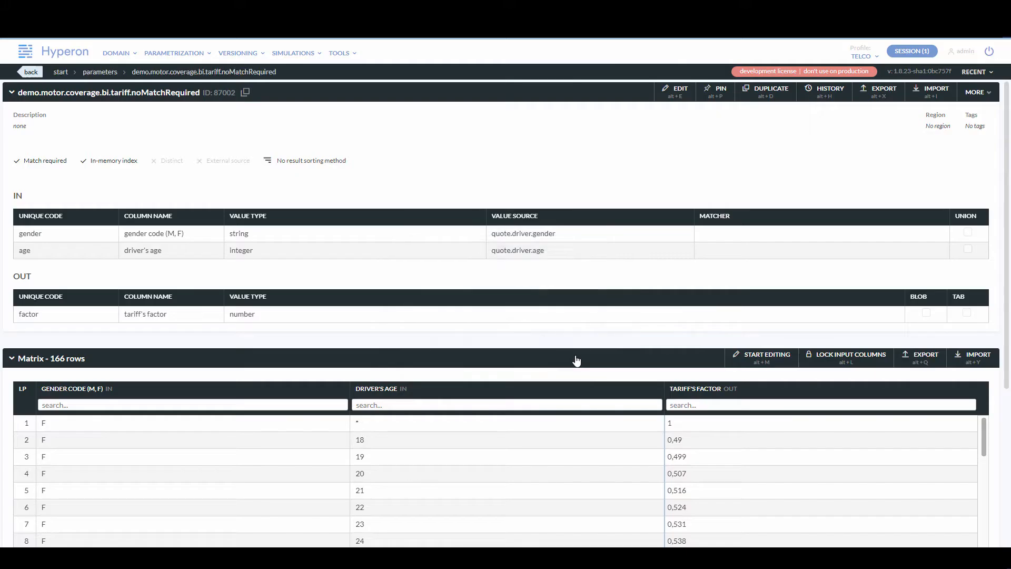
Turn off the Match required option on the duplicated parameter and save it.
left_click(674, 90)
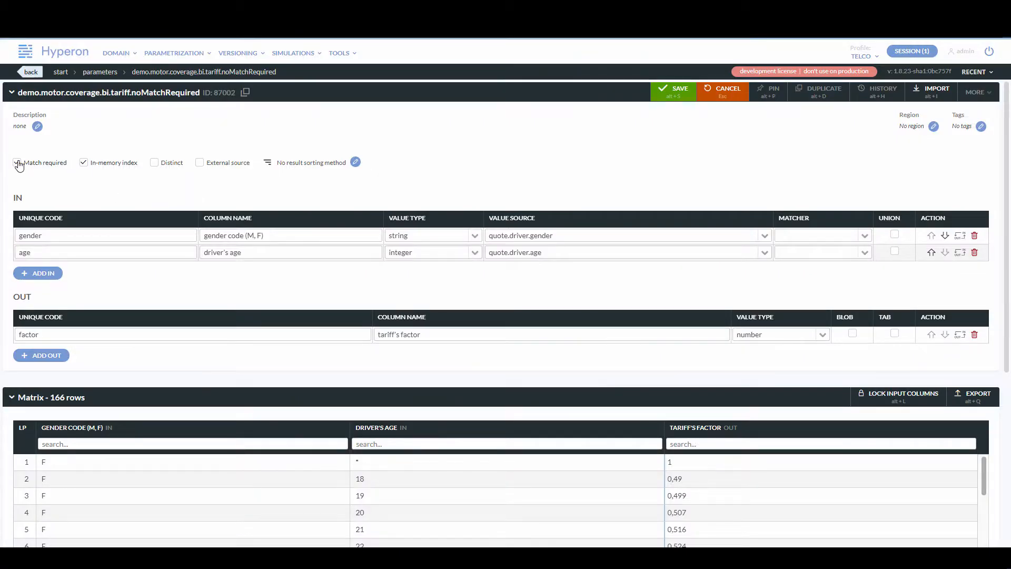
left_click(17, 162)
left_click(674, 94)
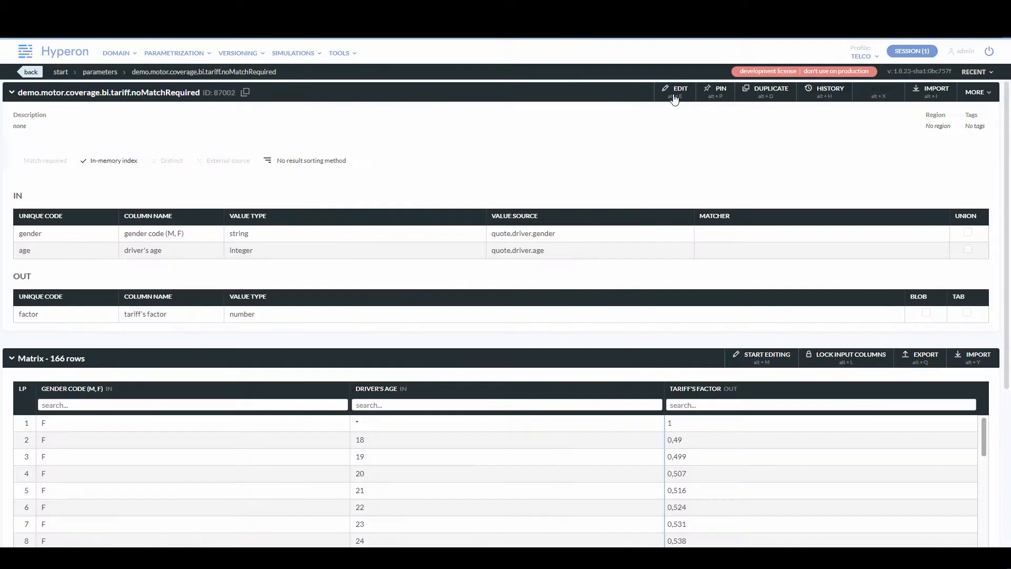
In the test designer, run both tariff parameters with gender X and driver age 30.
left_click(295, 53)
left_click(303, 76)
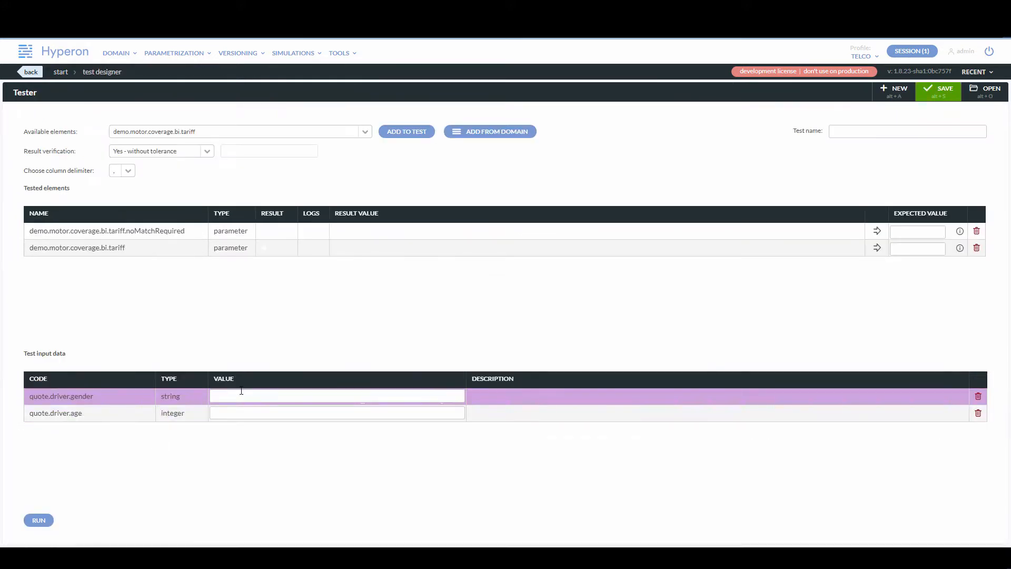
left_click(238, 407)
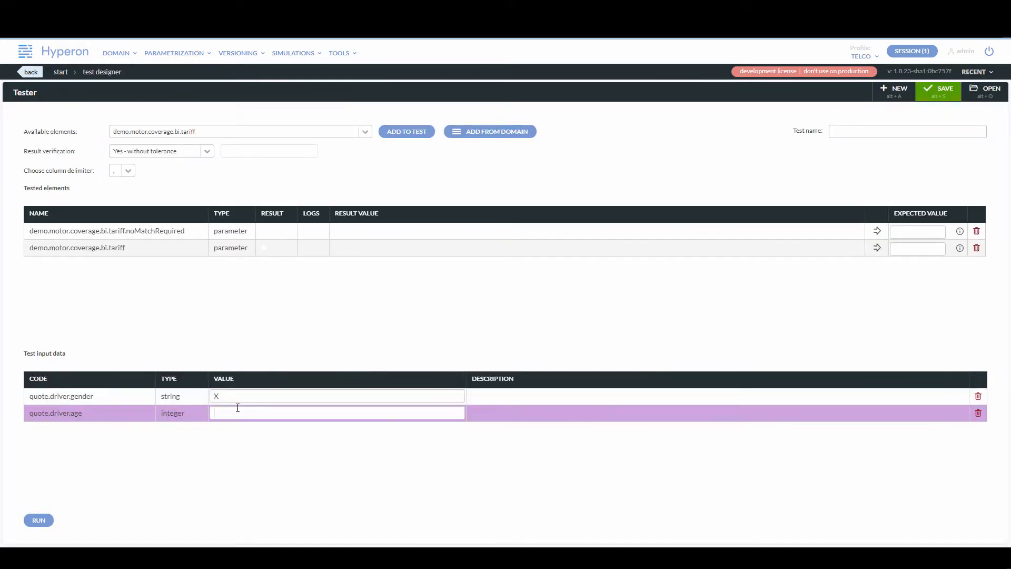
type("30")
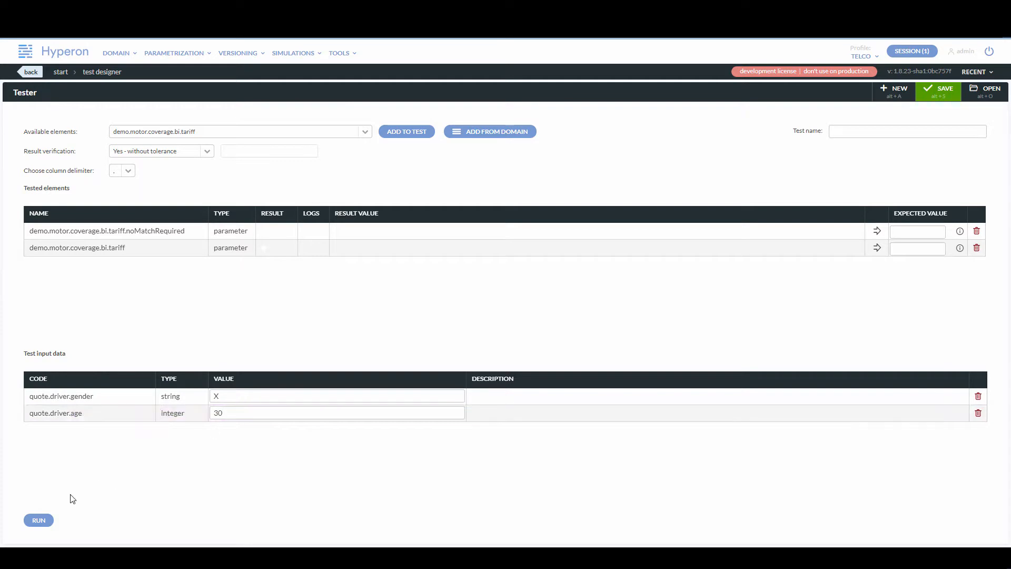
left_click(38, 520)
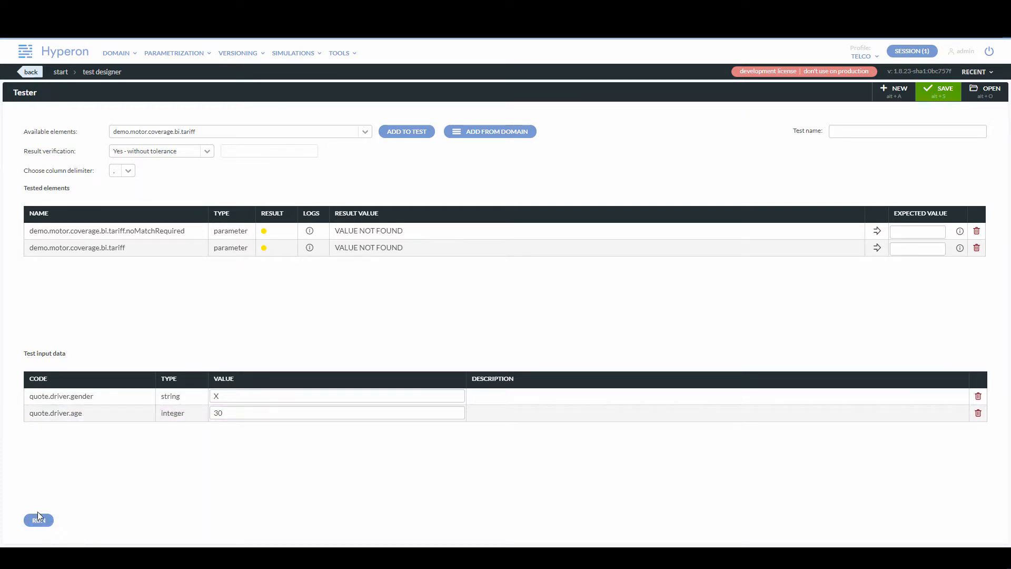
left_click(37, 516)
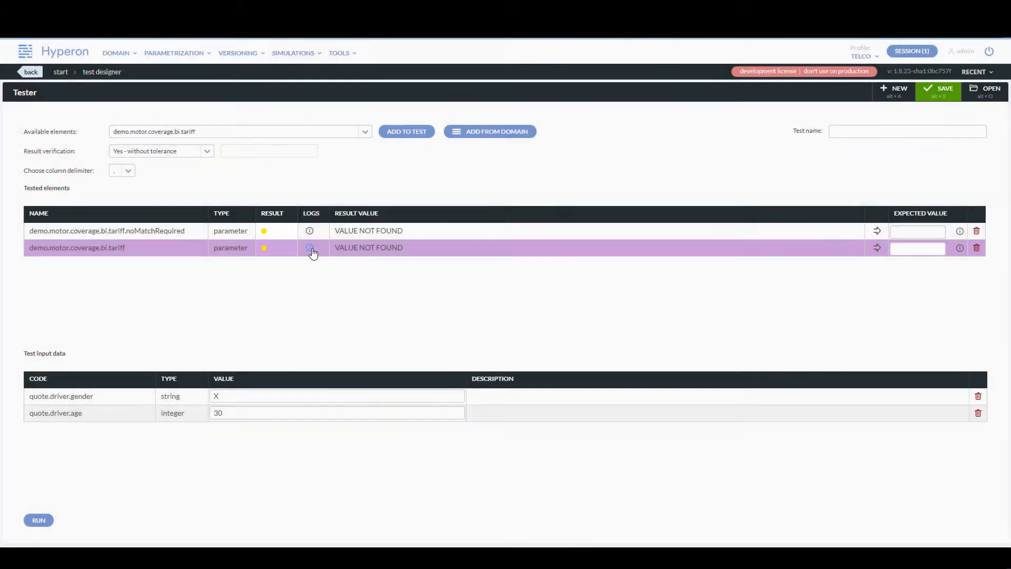
Inspect the run logs of both tested parameters.
left_click(311, 248)
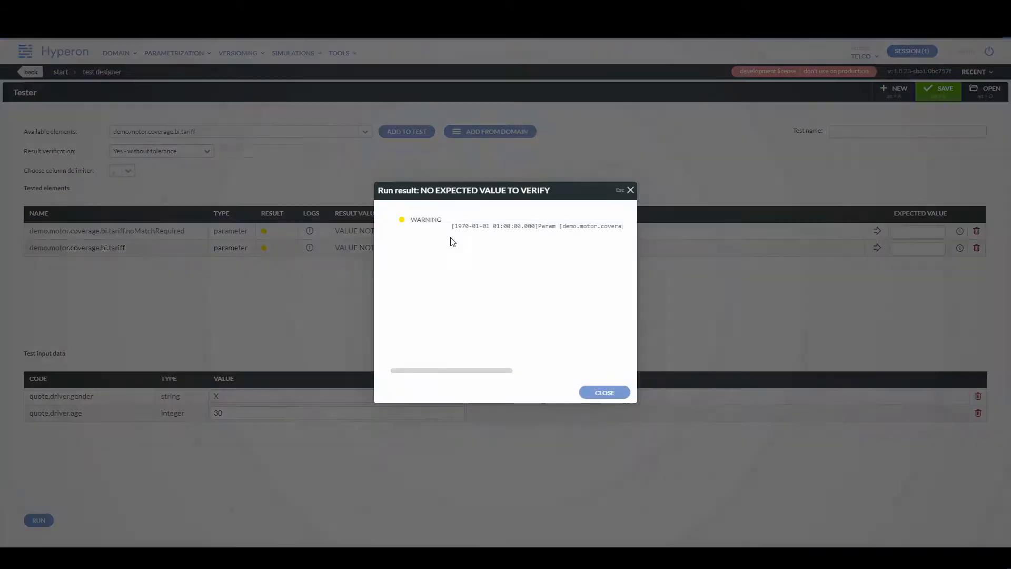
left_click_drag(458, 371, 569, 372)
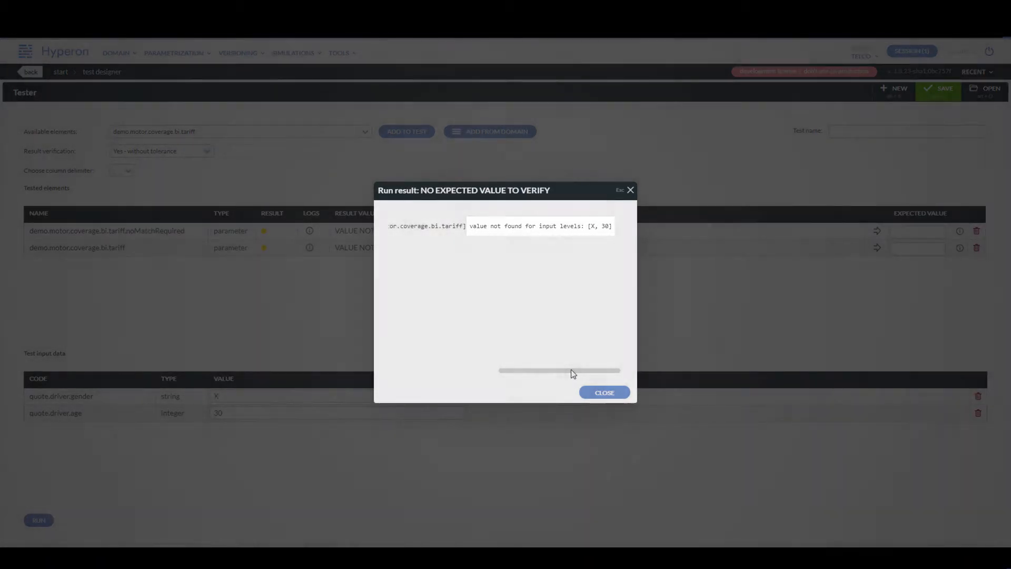
left_click(630, 189)
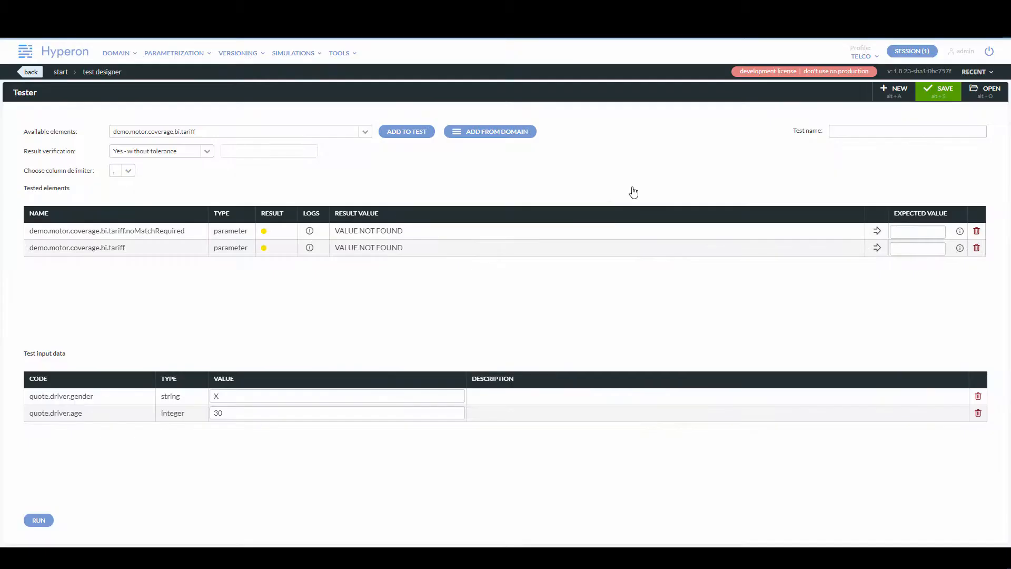
left_click(312, 232)
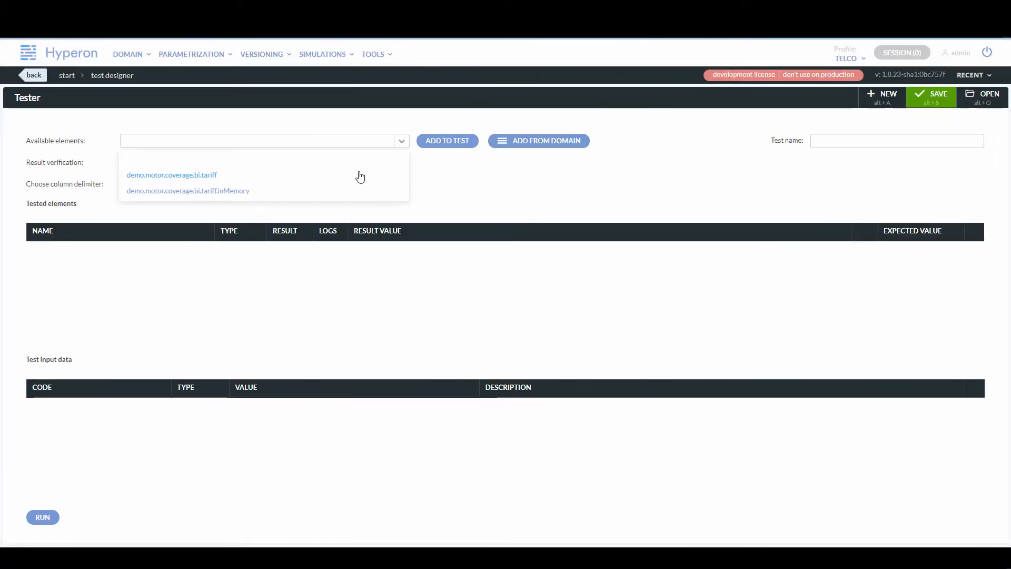
Add demo.motor.coverage.bi.tariff and demo.motor.coverage.bi.tariff.inMemory to the test.
left_click(356, 173)
left_click(426, 141)
left_click(402, 141)
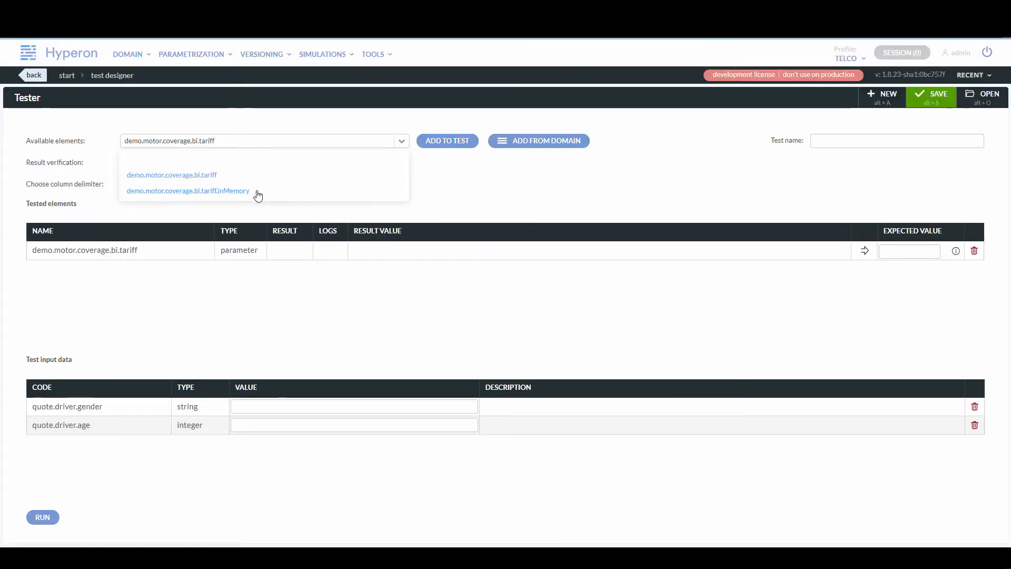
left_click(257, 193)
left_click(420, 142)
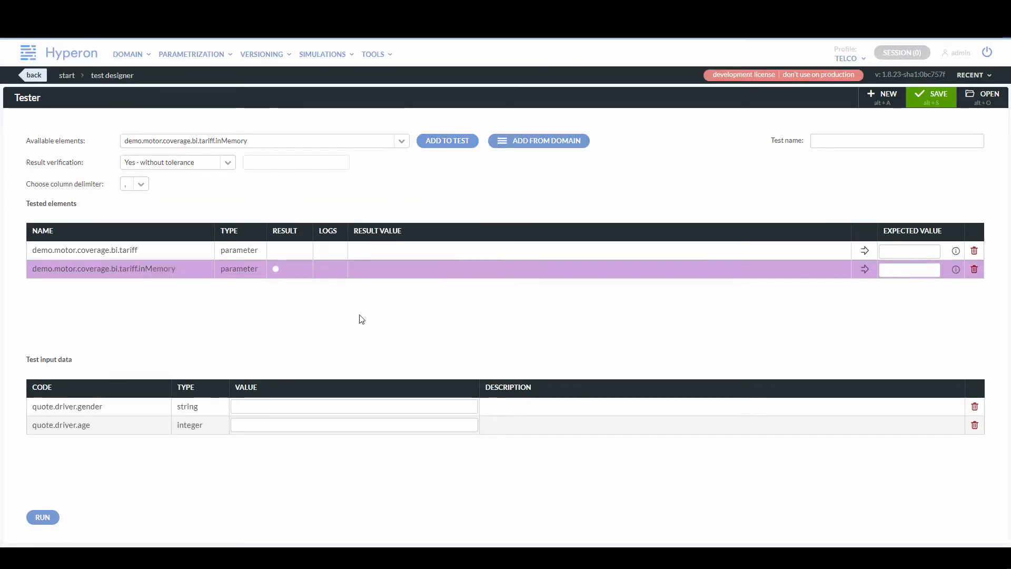
Run the test with driver gender M and driver age 50.
left_click(251, 406)
type("M")
left_click(250, 422)
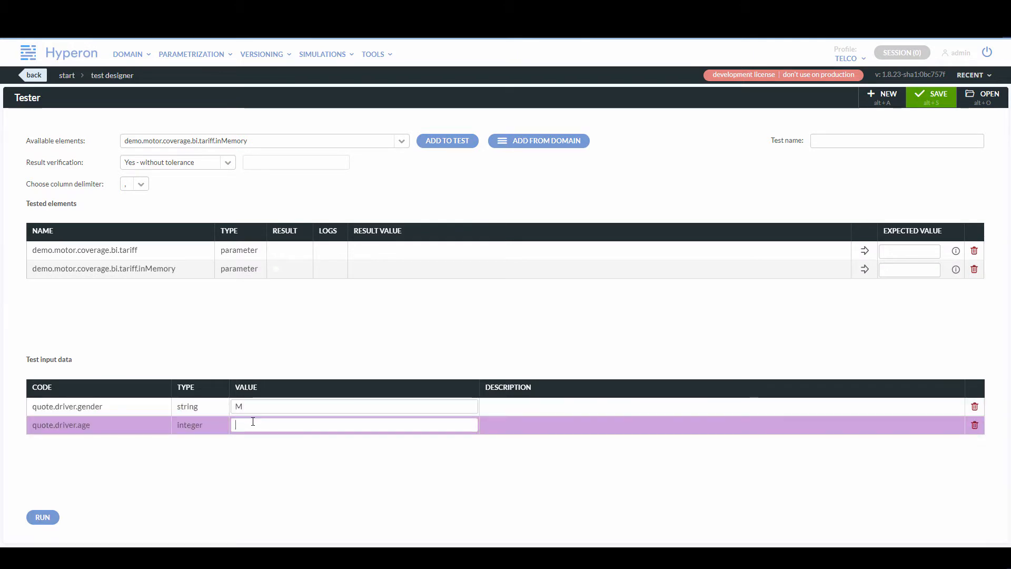
type("50")
left_click(53, 517)
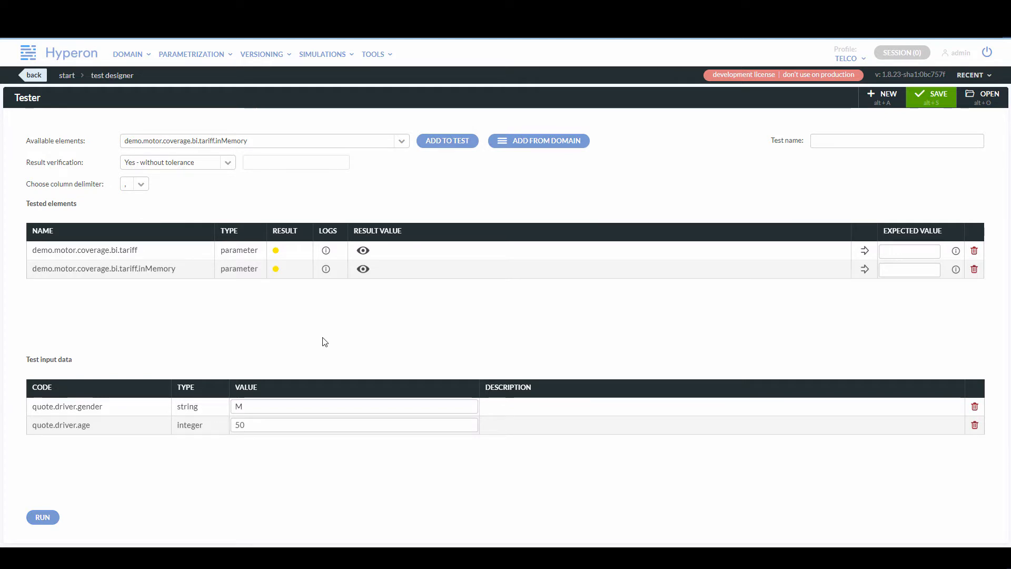
View the result values of both tested parameters.
left_click(363, 252)
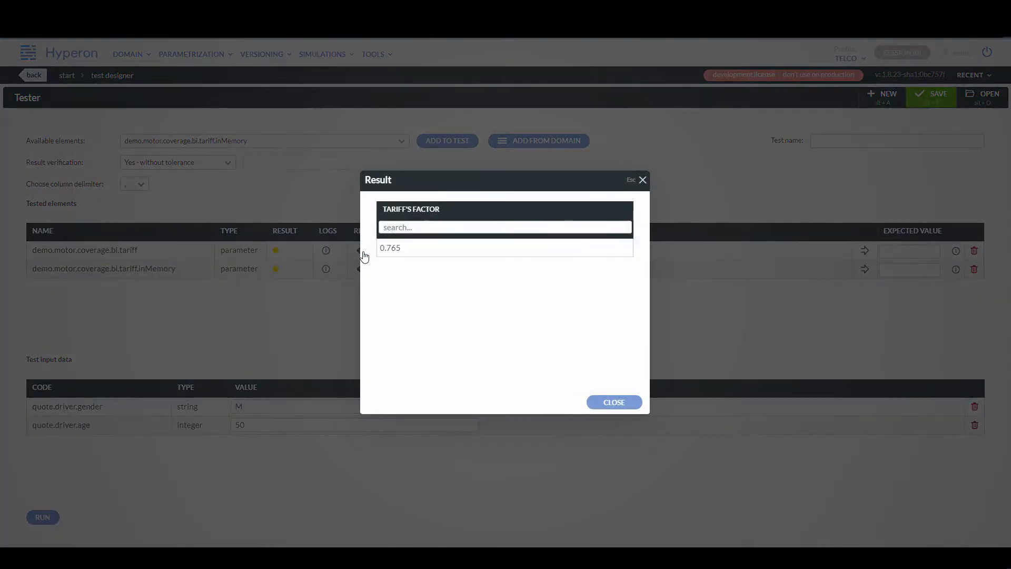
left_click(642, 180)
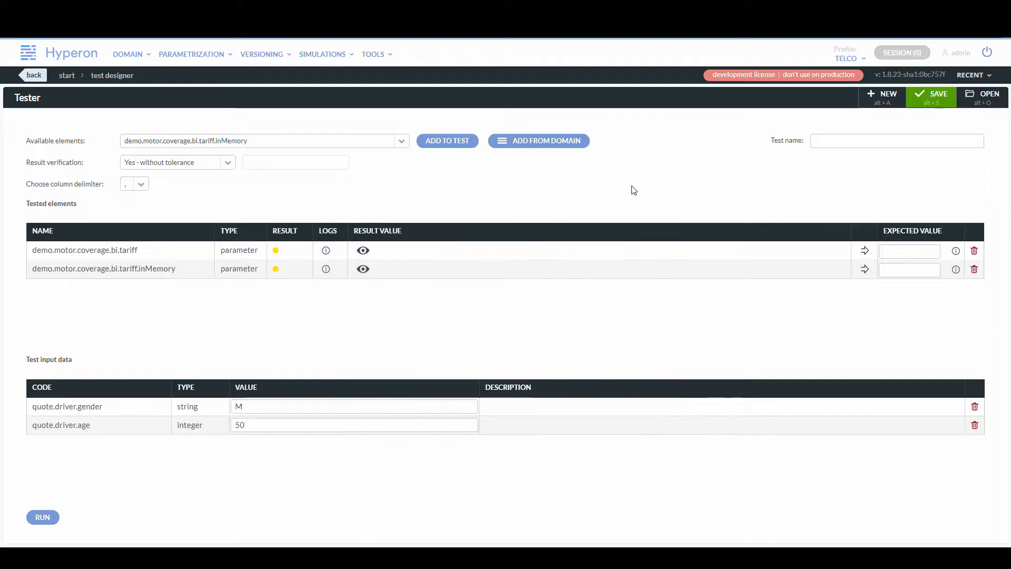
left_click(363, 270)
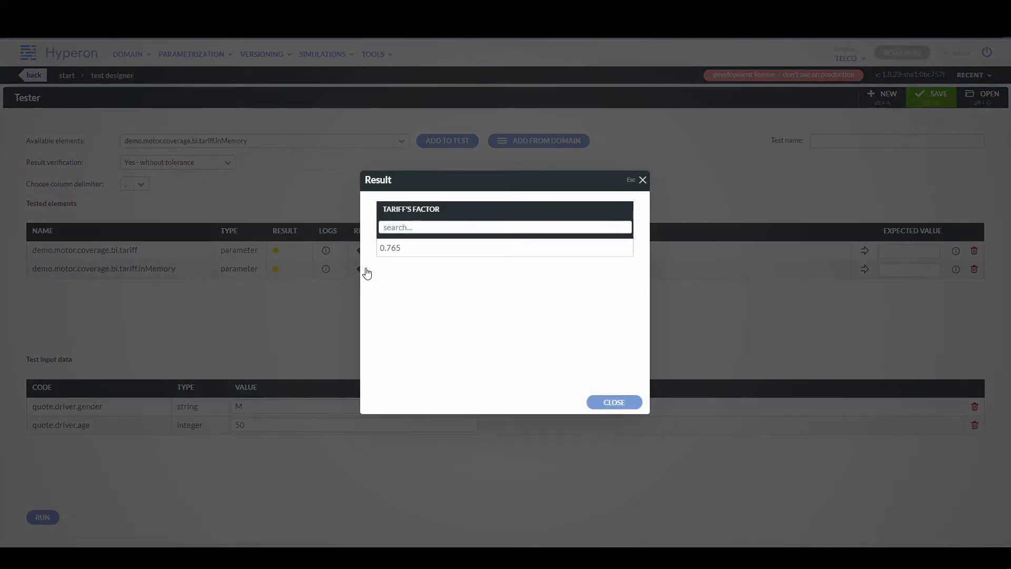
left_click(641, 180)
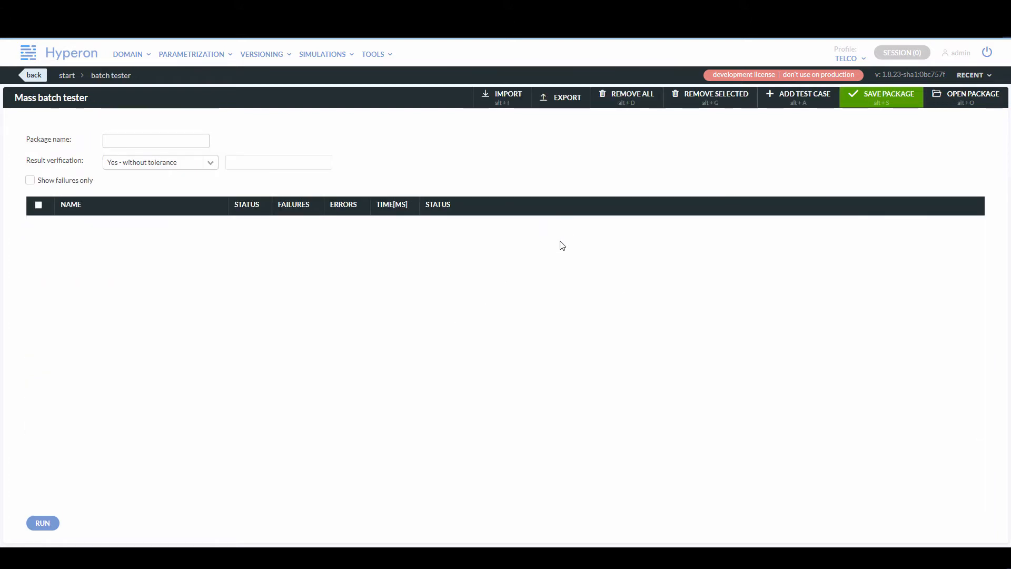
In the mass batch tester, add the inMemory and notInMemory tariff test cases.
left_click(783, 100)
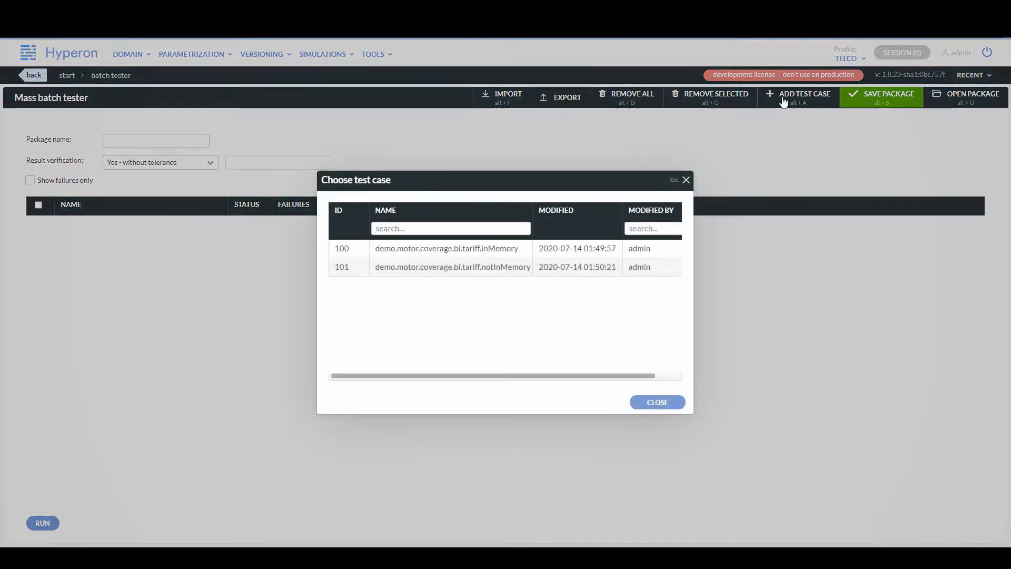
left_click(485, 248)
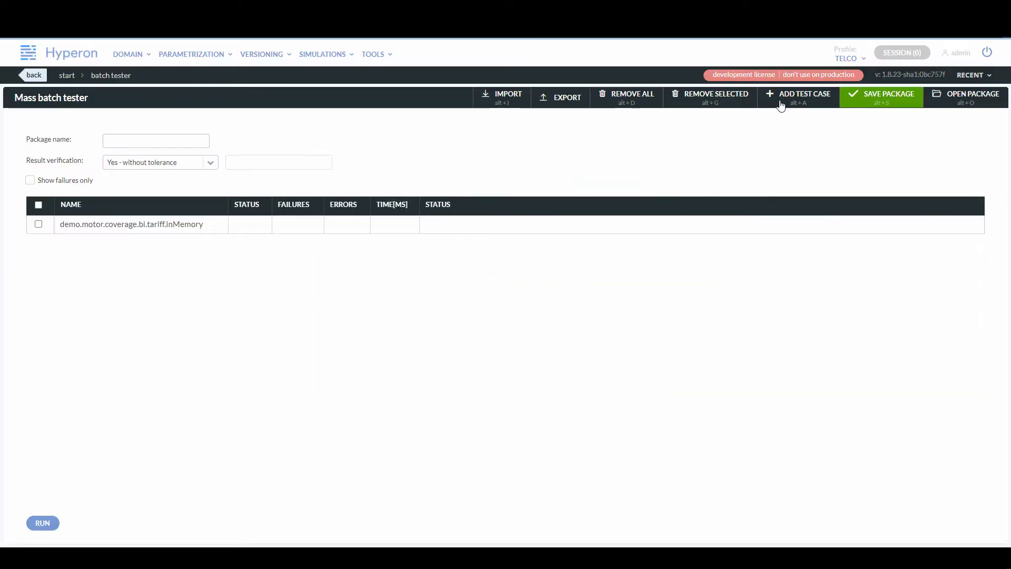
left_click(781, 105)
left_click(487, 267)
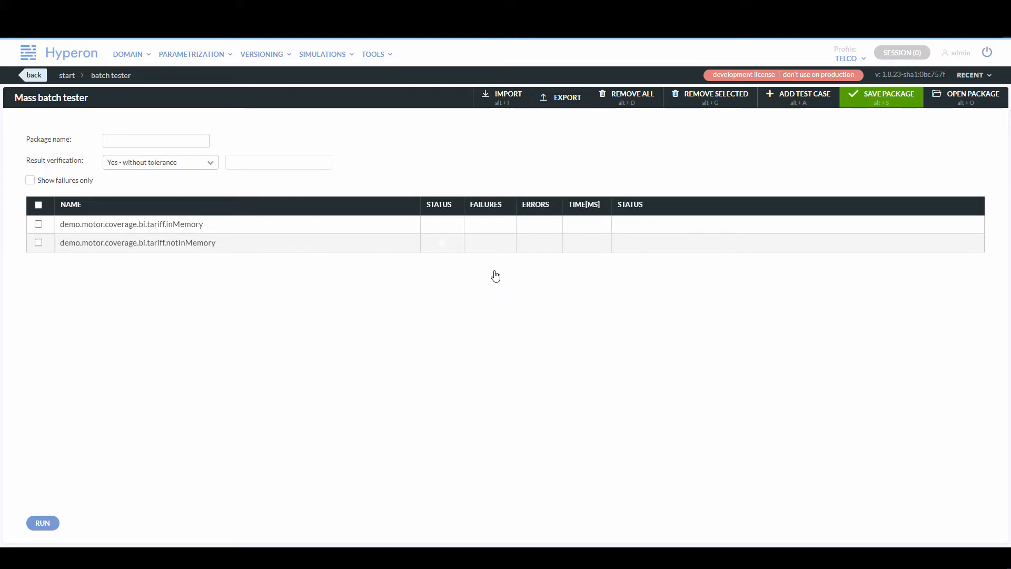
Export the test package to a spreadsheet and open the downloaded file.
left_click(568, 102)
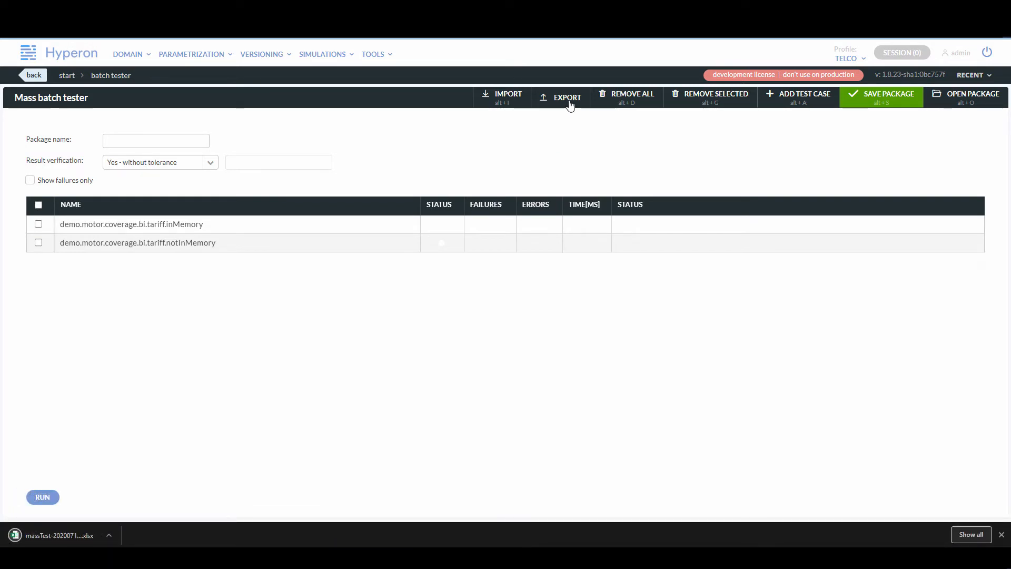
left_click(87, 529)
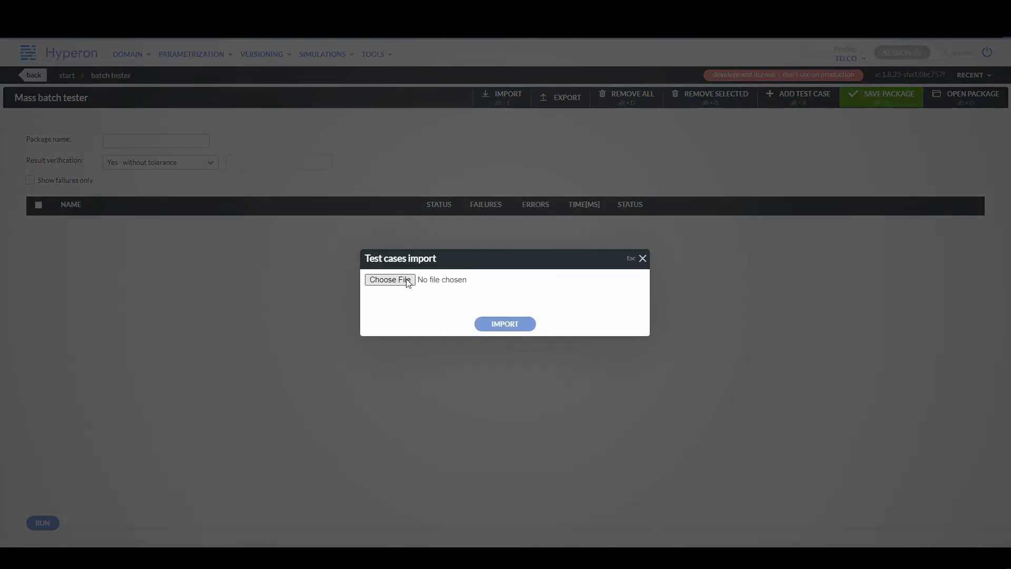
left_click(408, 280)
left_click(158, 92)
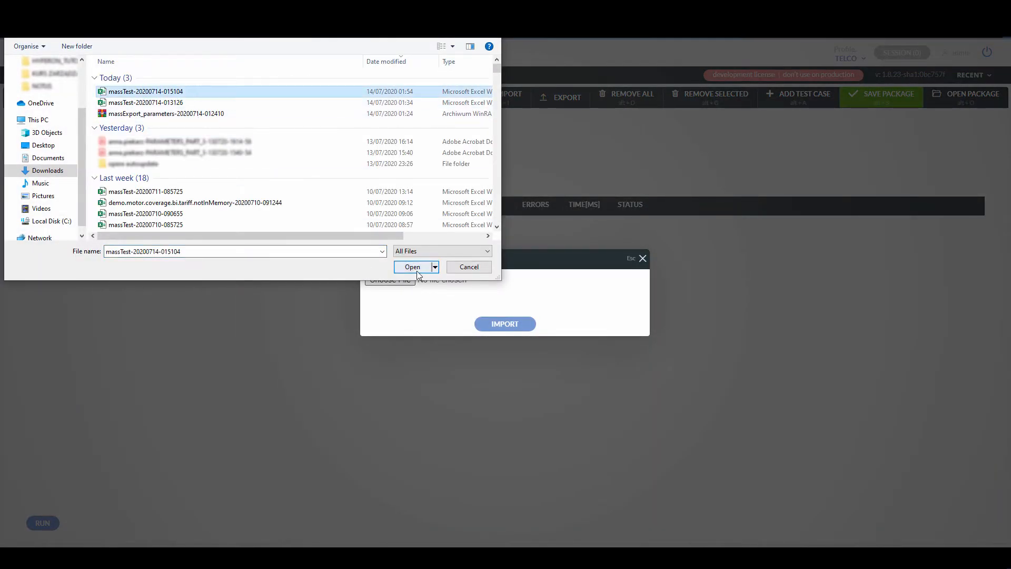
left_click(416, 269)
left_click(499, 325)
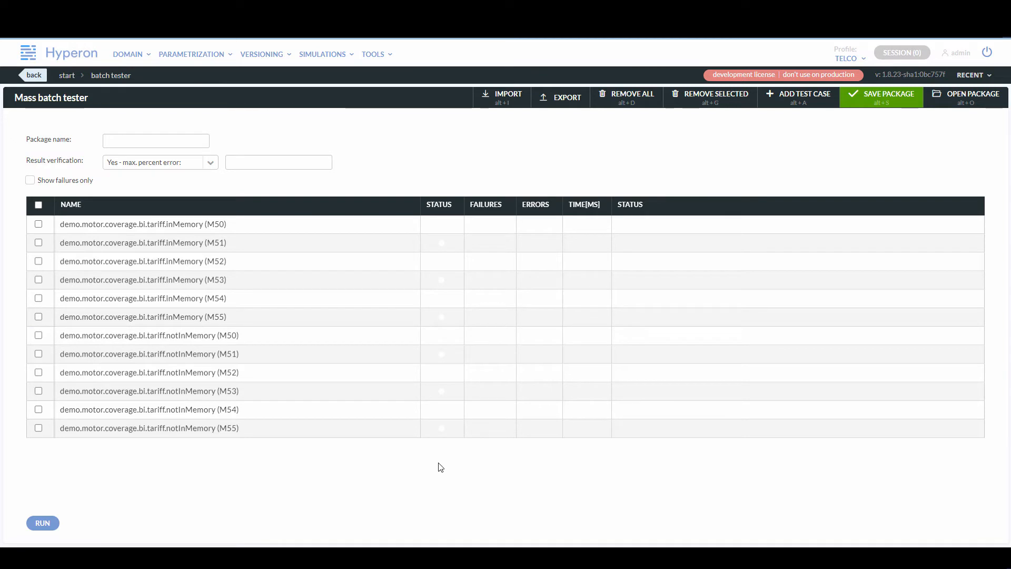
left_click(42, 523)
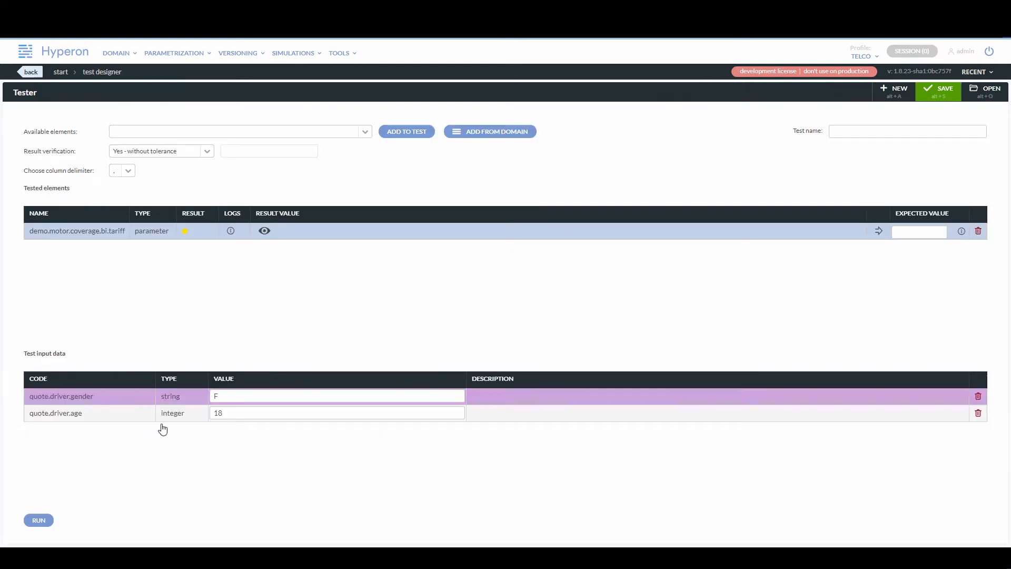
View the tariff parameter's result values in the test designer.
left_click(266, 233)
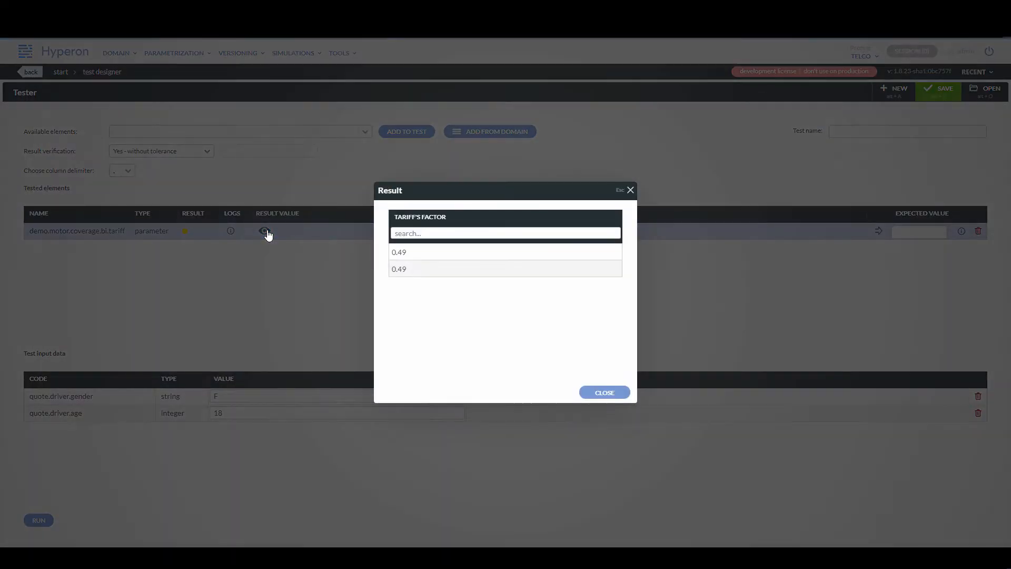
left_click(604, 392)
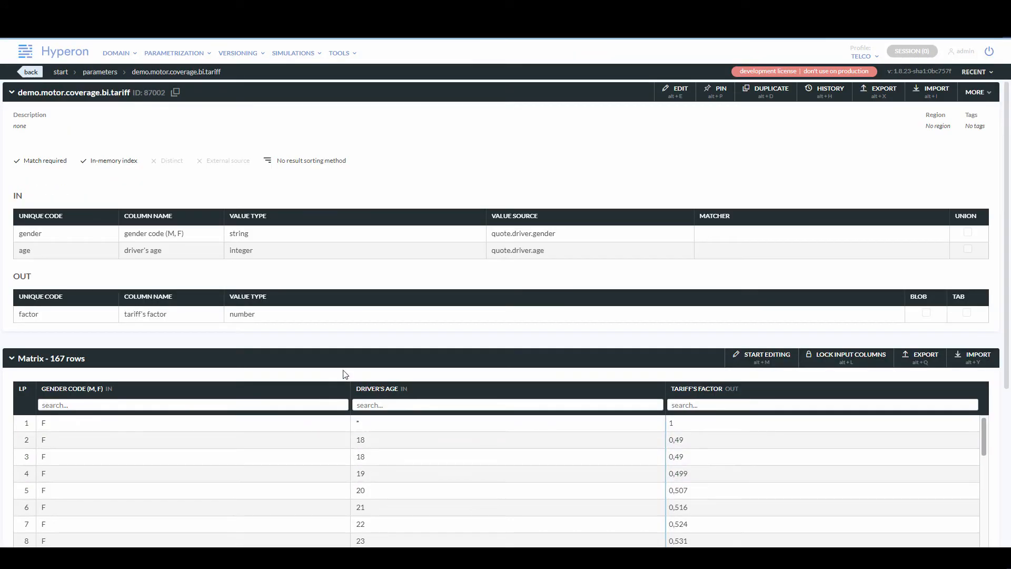
Enable the Distinct option on the tariff parameter and save it.
left_click(667, 94)
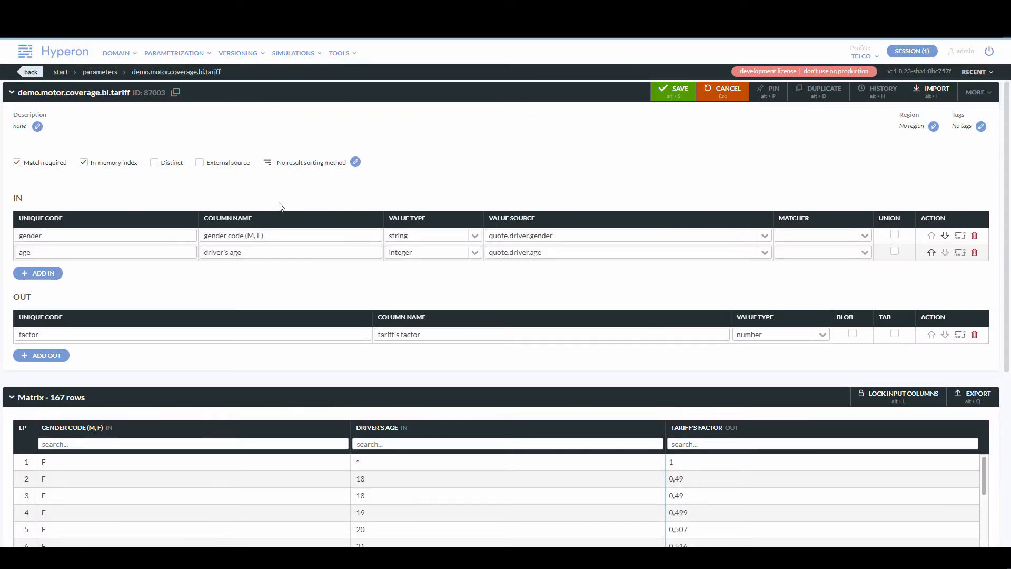
left_click(153, 162)
left_click(677, 95)
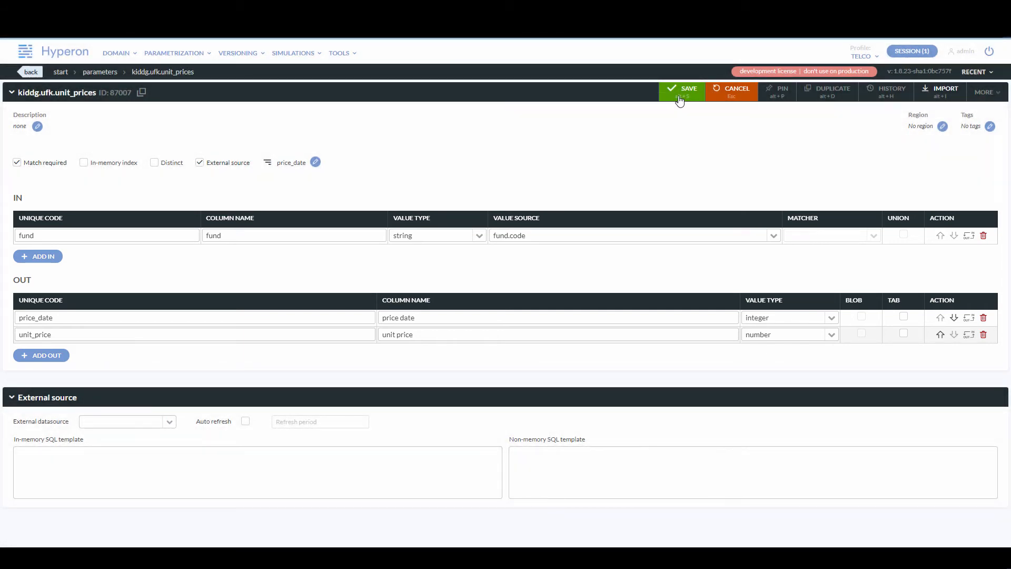
Save the edited kiddg.ufk.unit_prices parameter.
left_click(679, 99)
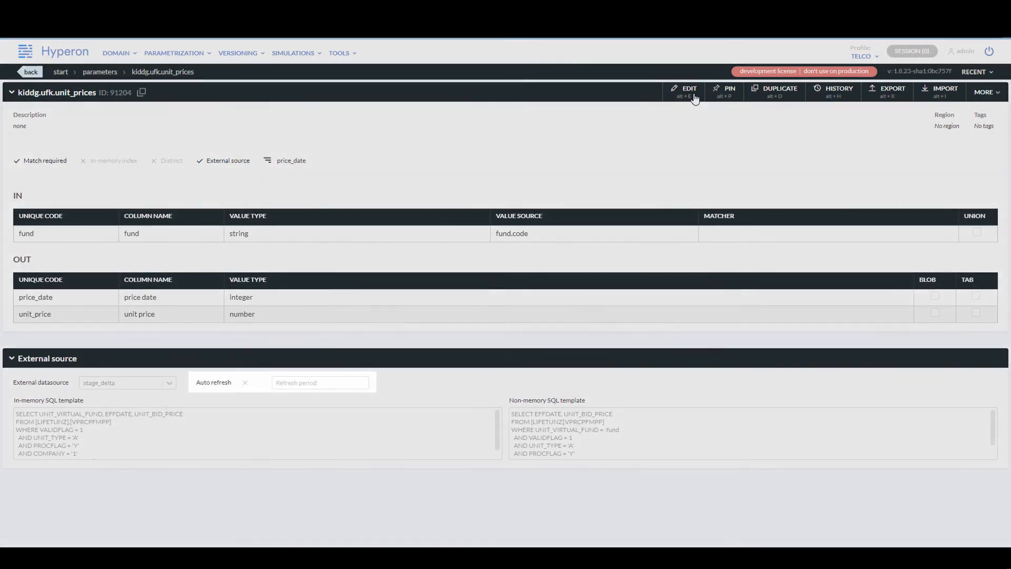
Open the kiddg.ufk.unit_prices parameter for editing and toggle its Auto refresh option.
left_click(693, 95)
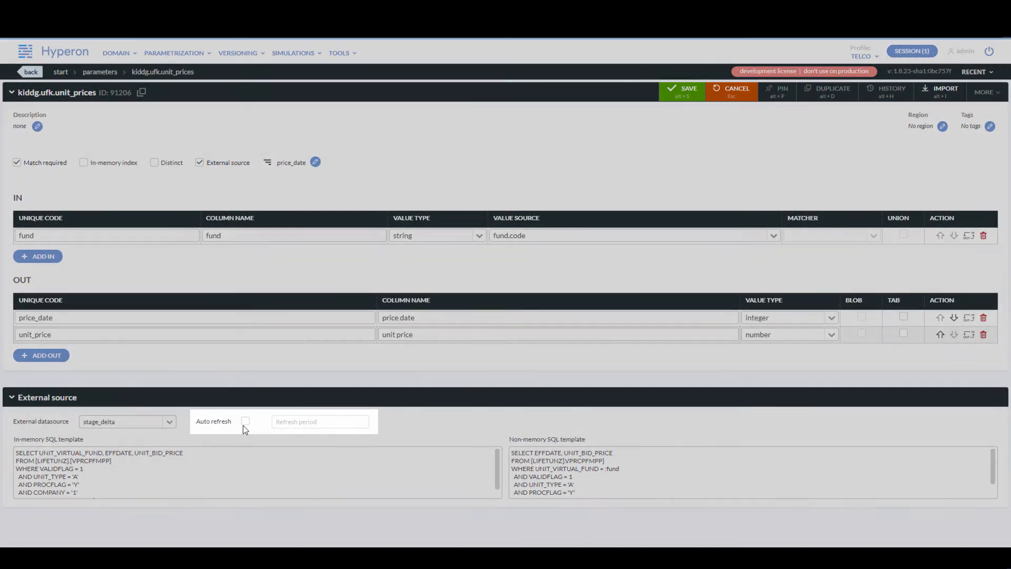
left_click(245, 424)
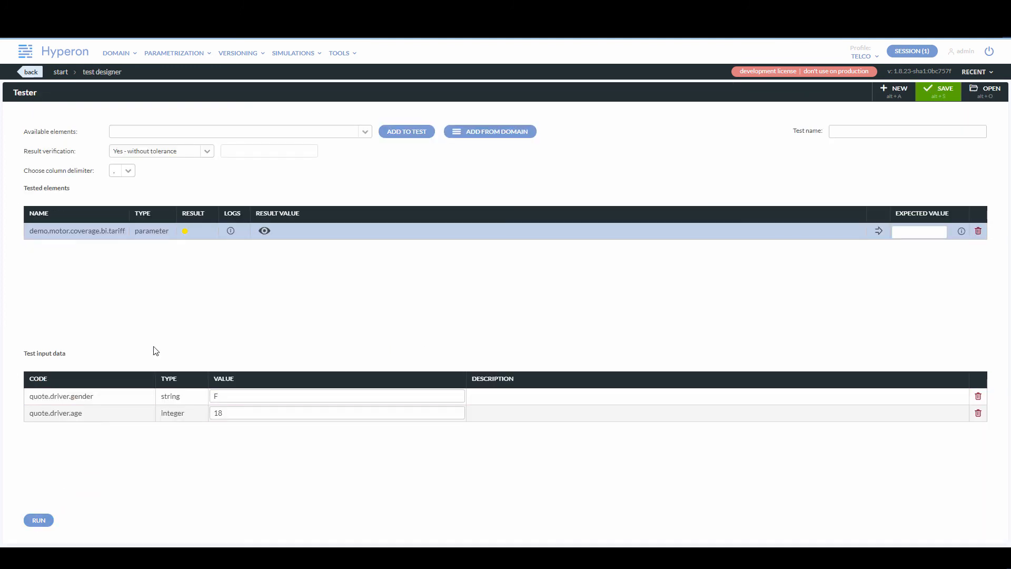
Check the tariff parameter's result values in the test designer again and close the result window.
left_click(265, 231)
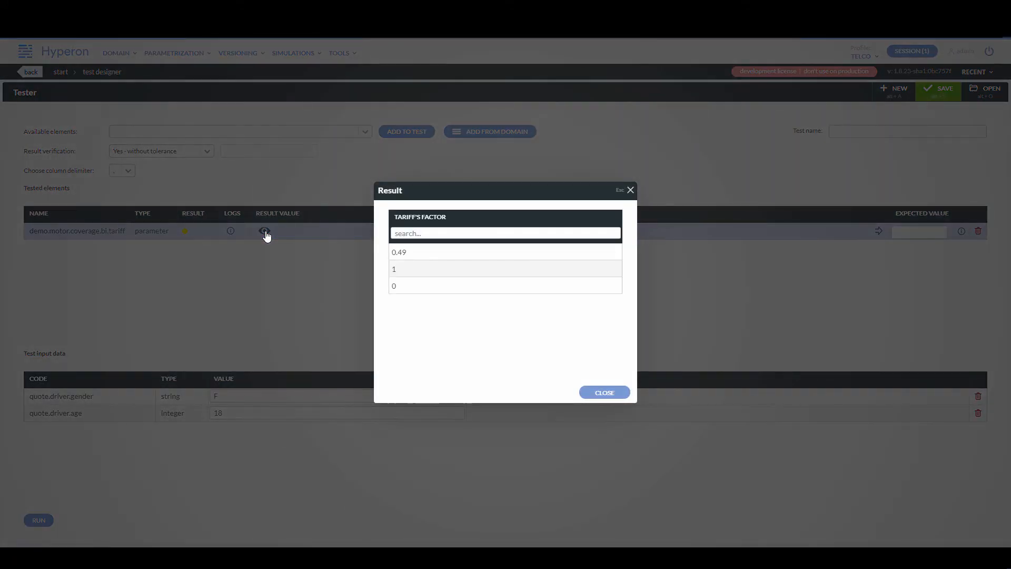
left_click(594, 392)
Switch to the demo.motor.coverage.bi.tariff parameter, add a result sorting method on factor in descending order, and save.
key("ctrl+Tab")
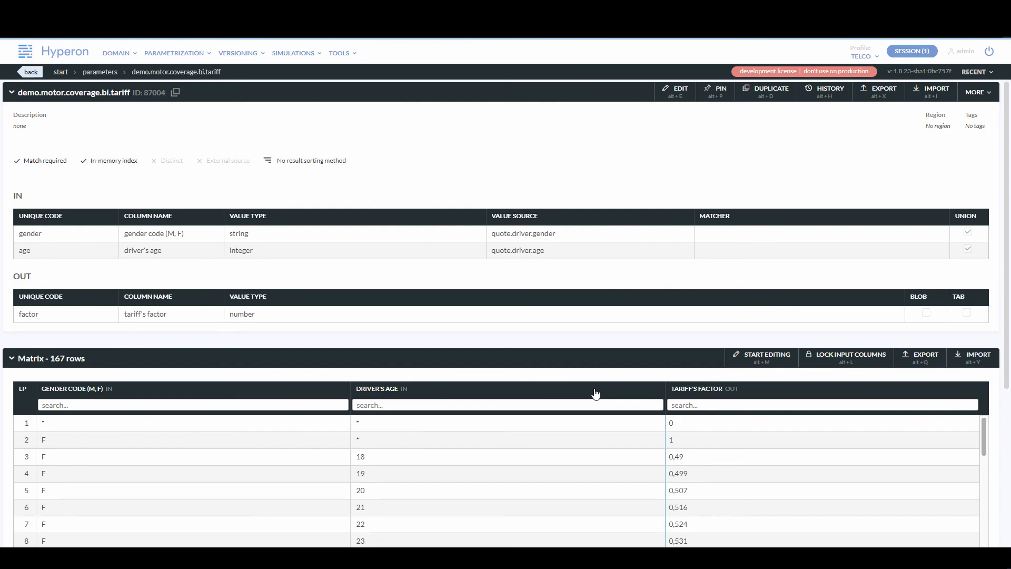
left_click(667, 94)
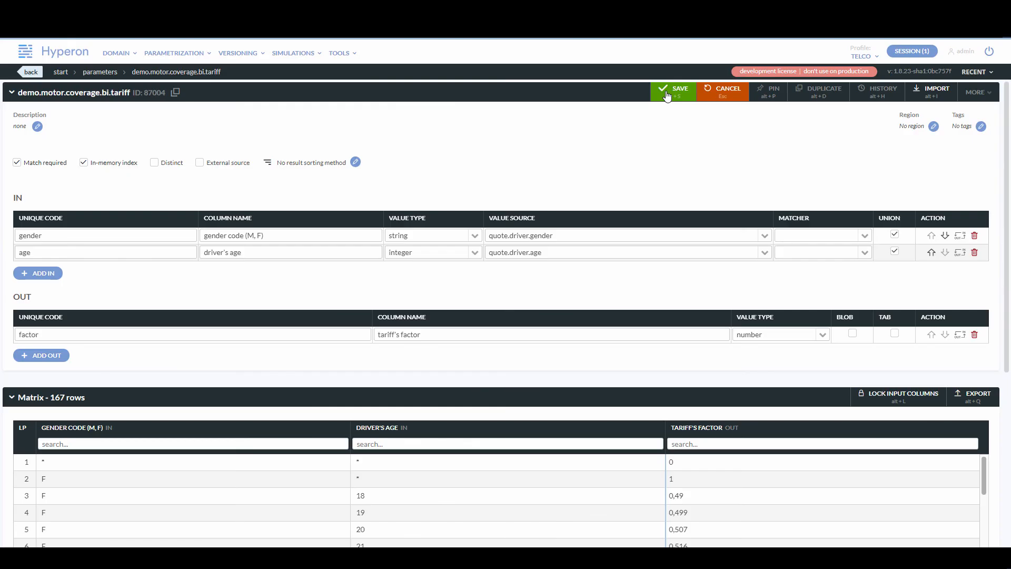
left_click(356, 162)
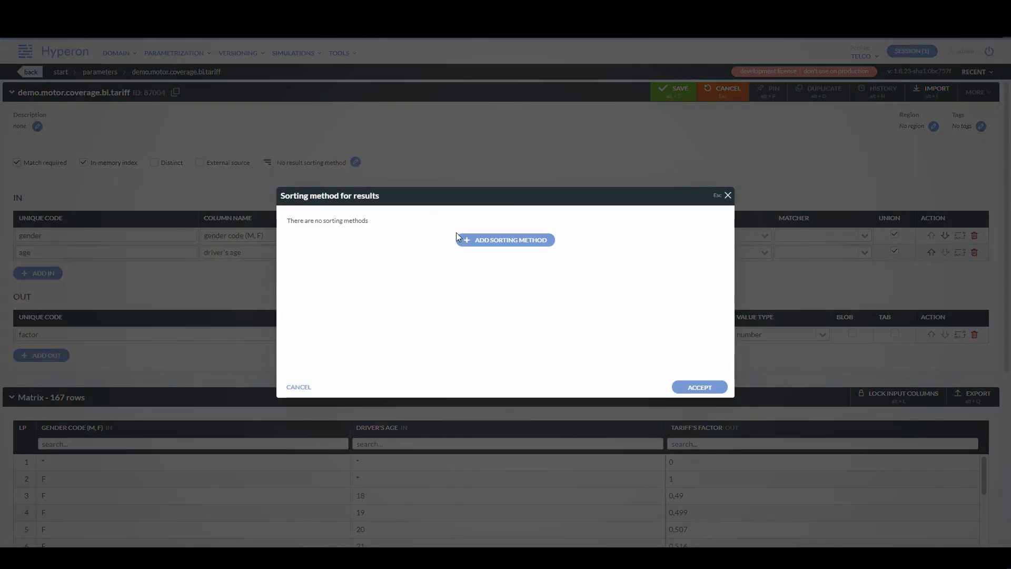
left_click(471, 243)
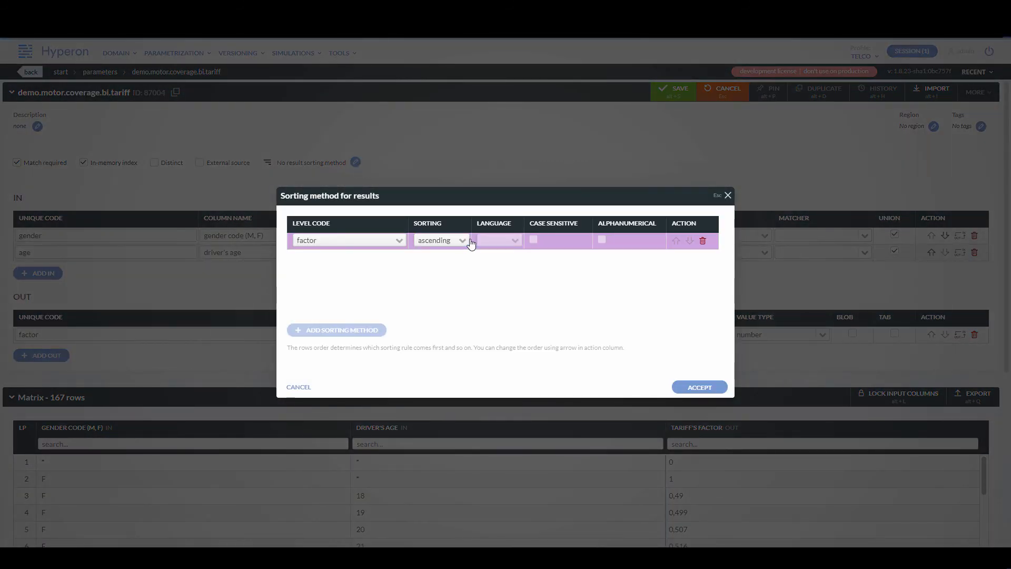
left_click(462, 240)
left_click(453, 273)
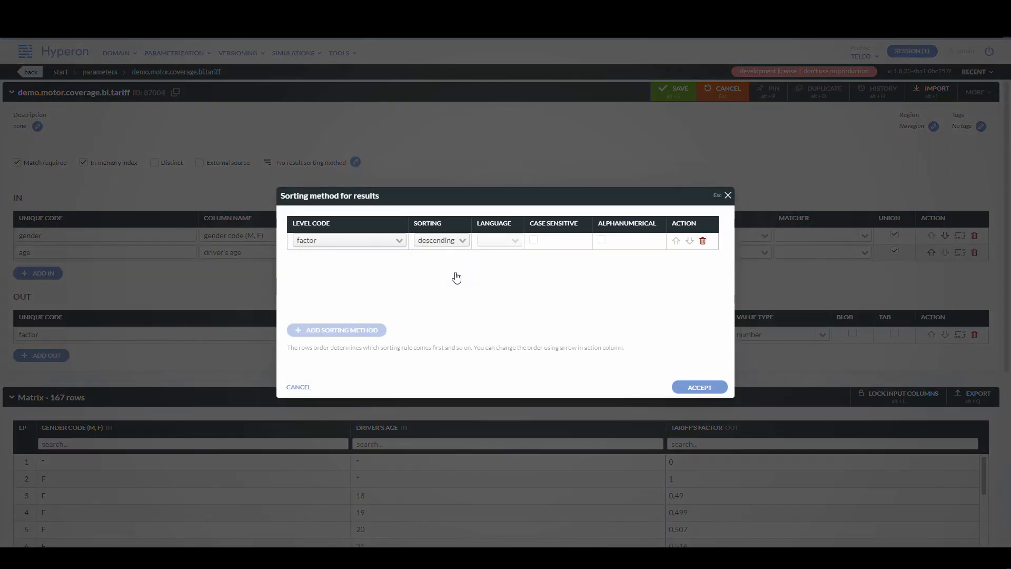
left_click(702, 388)
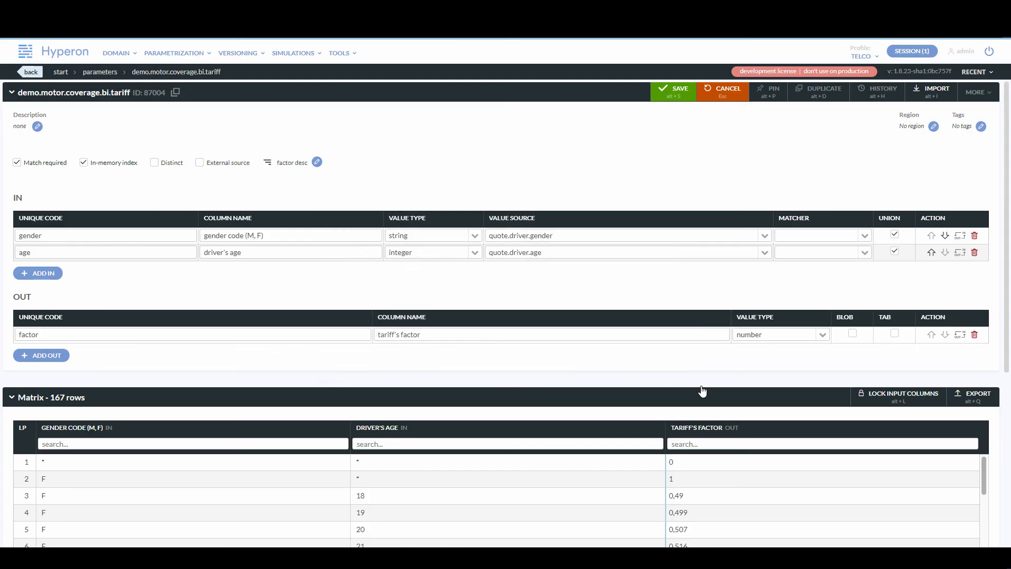
left_click(674, 90)
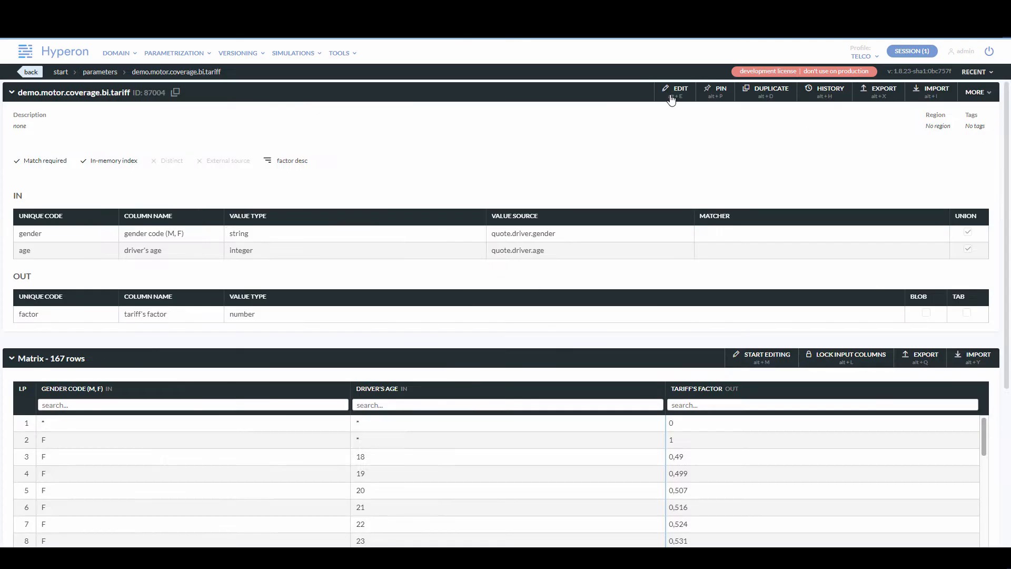
Return to the test designer and view the tariff parameter's result values.
left_click(672, 90)
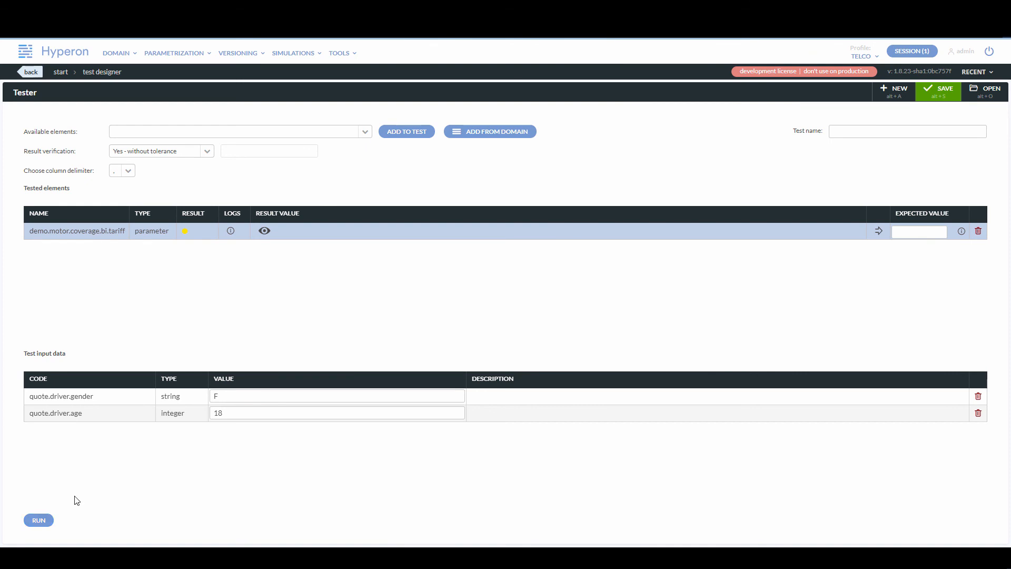
left_click(264, 231)
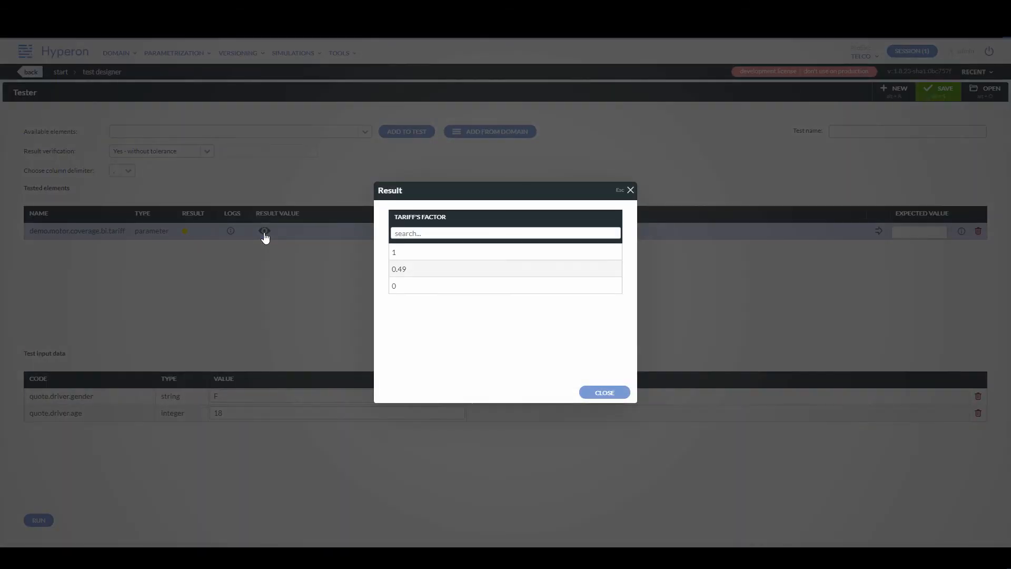